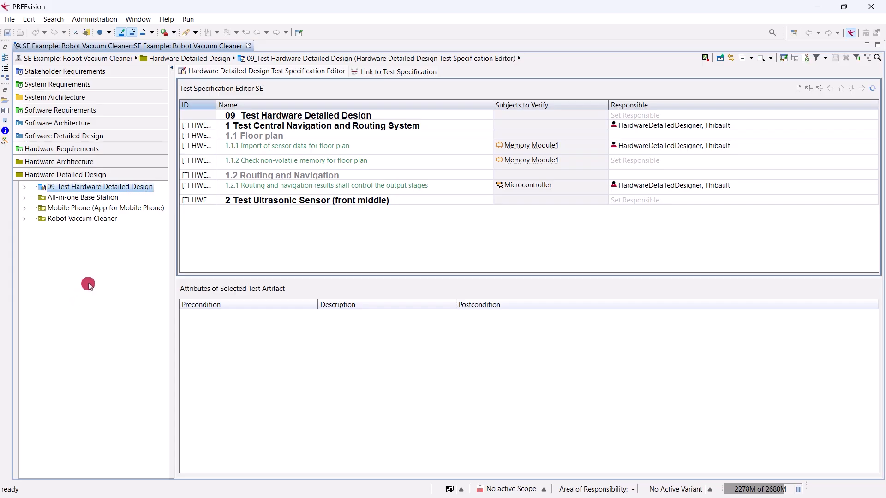
Open the Robot Vacuum Cleaner HW Network Diagram from the Hardware Architecture tree
left_click(119, 161)
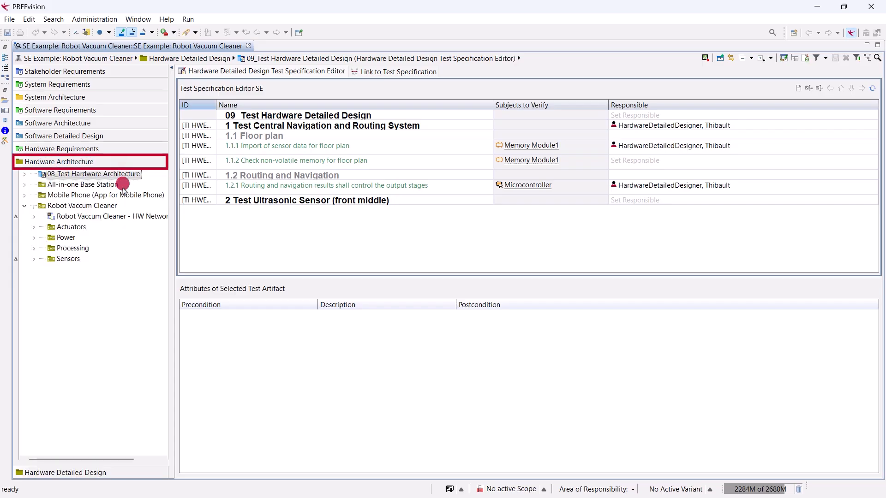
double_click(122, 174)
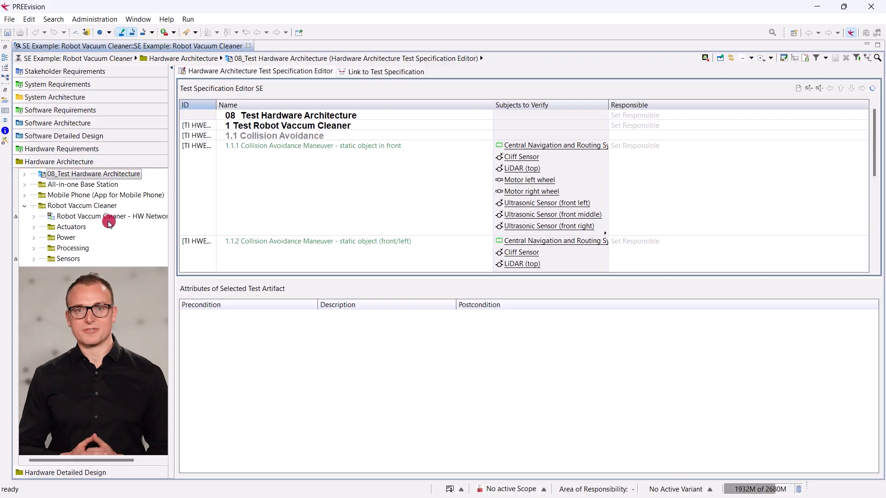
double_click(105, 206)
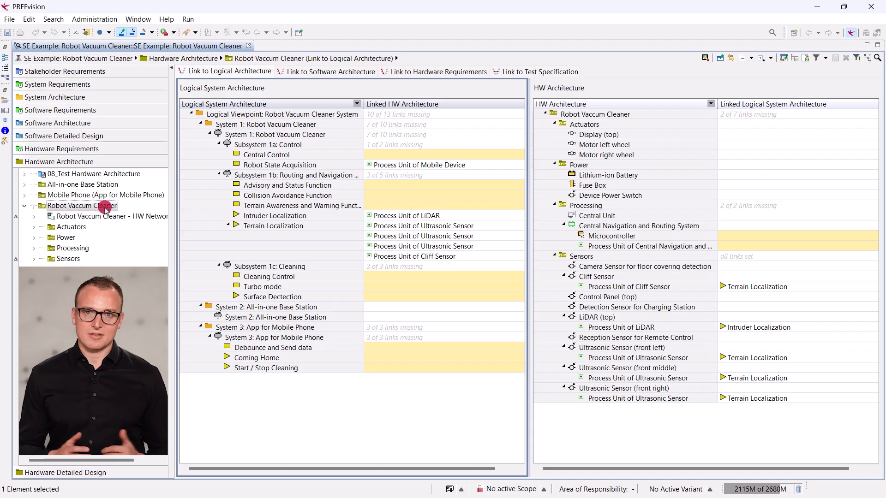
double_click(106, 217)
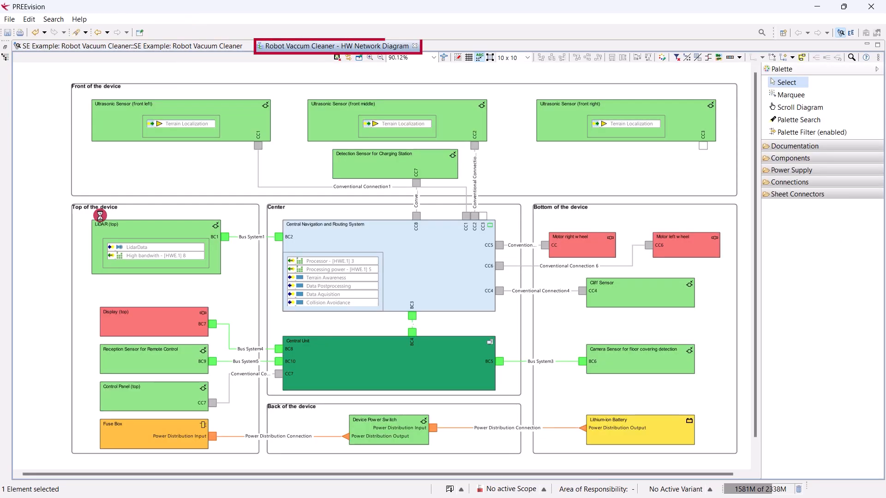
Browse the diagram palette's Connections, Power Supply and Components categories
left_click(782, 182)
left_click(786, 170)
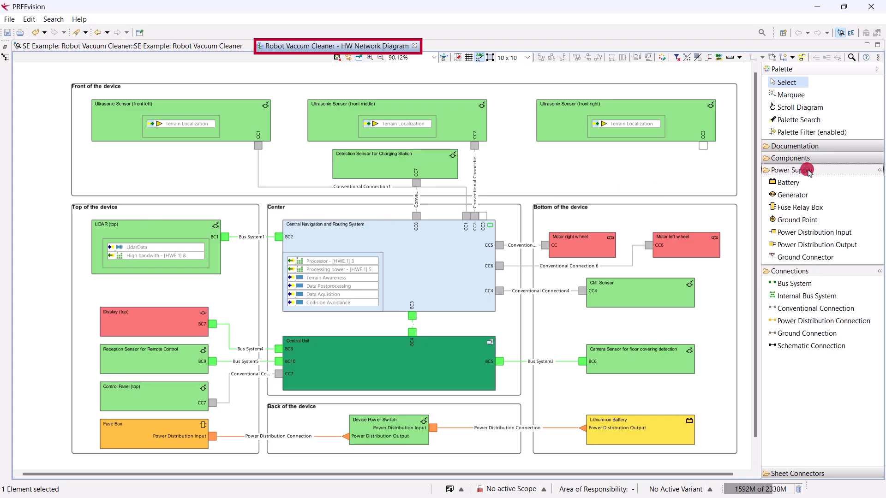
left_click(826, 170)
left_click(827, 182)
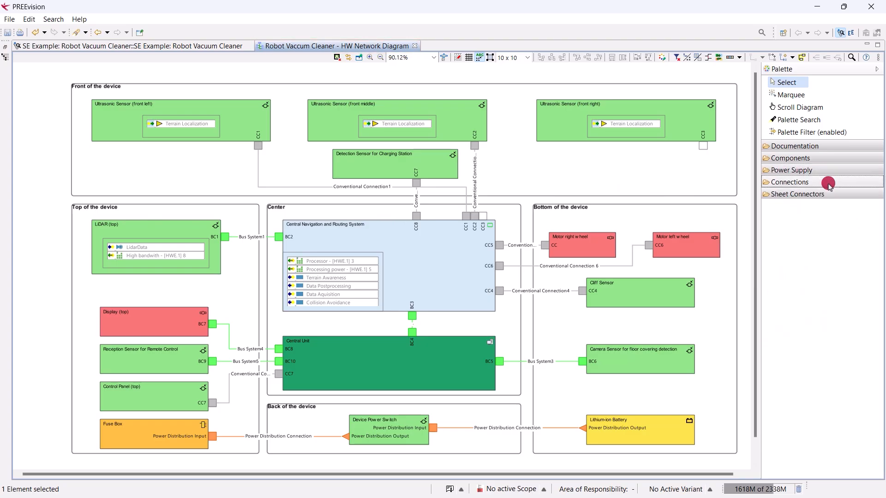
left_click(829, 158)
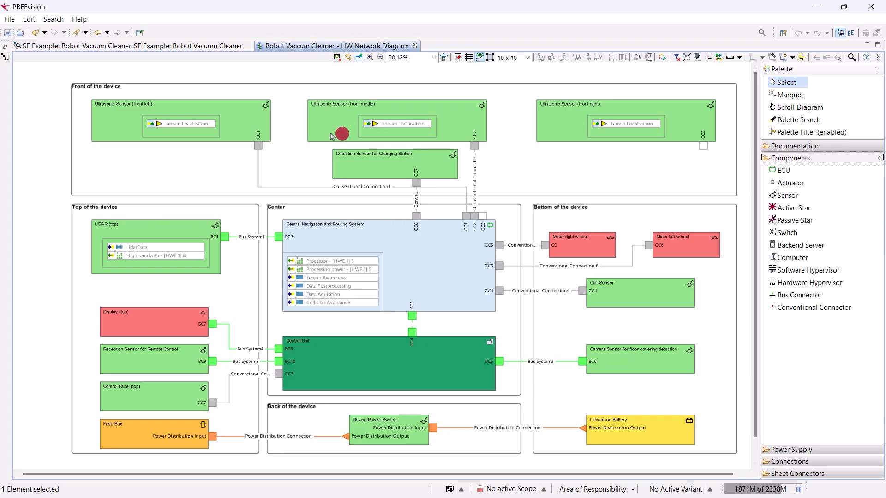
Connect the front-right ultrasonic sensor's CC3 connector to the Central Navigation and Routing System with a conventional connection
left_click_drag(210, 118, 589, 115)
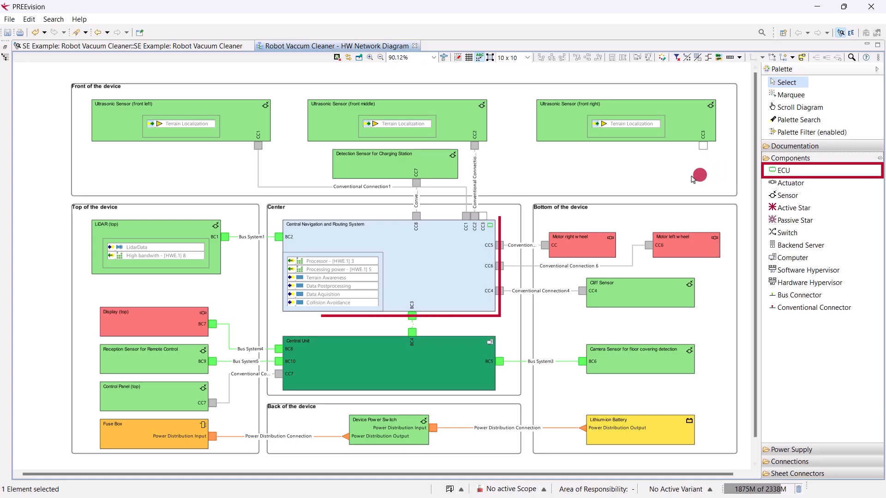
left_click(477, 243)
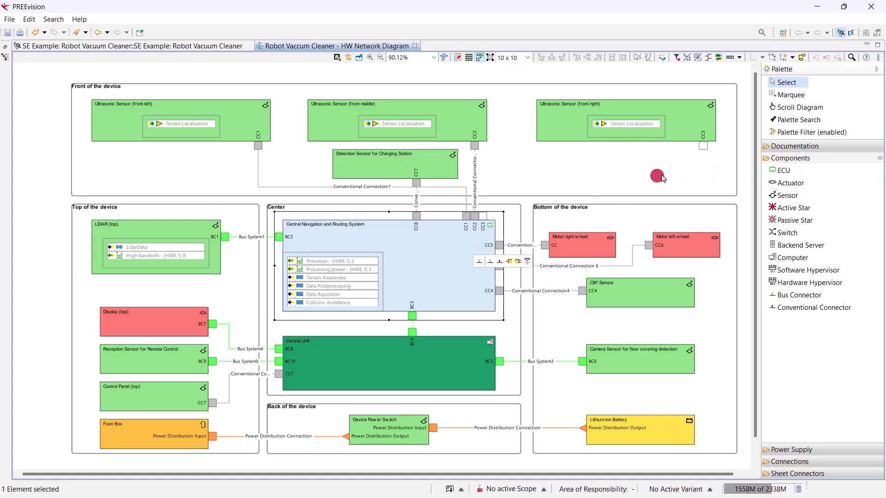
left_click(703, 148)
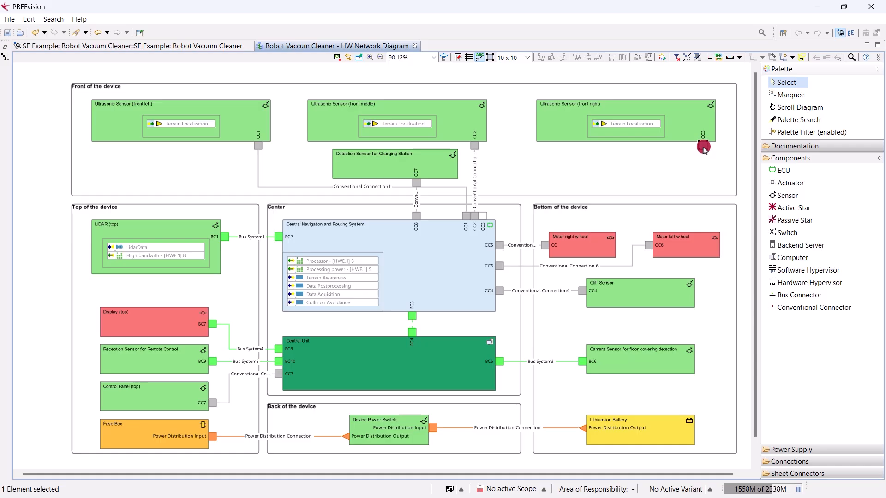
left_click_drag(711, 162, 483, 215)
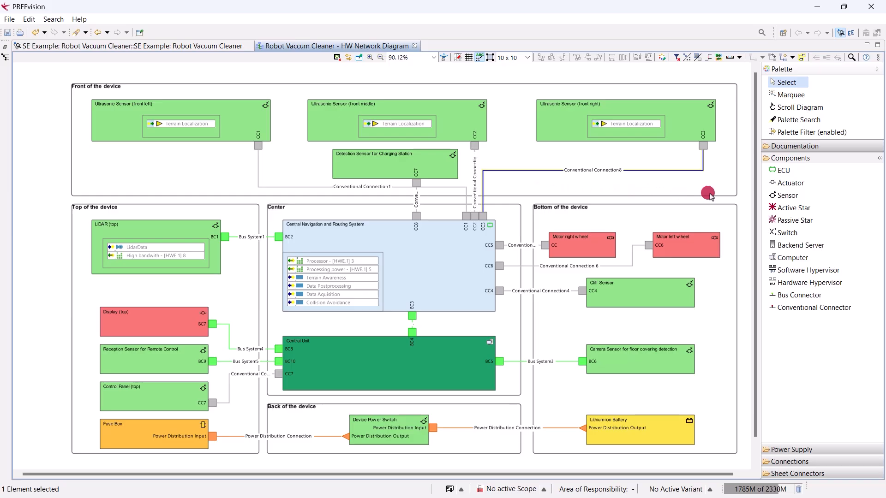
Select the diagram's motors, central unit, display, sensors and battery one by one to examine them
left_click(686, 249)
left_click(599, 252)
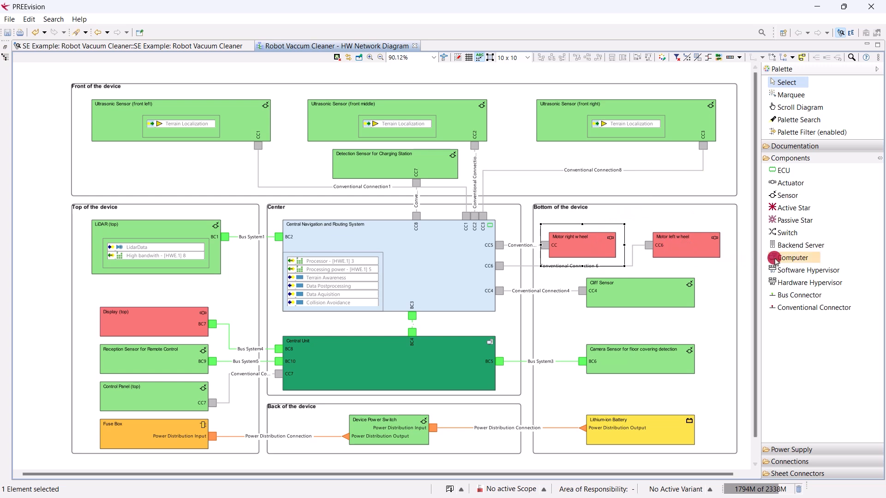
left_click(366, 354)
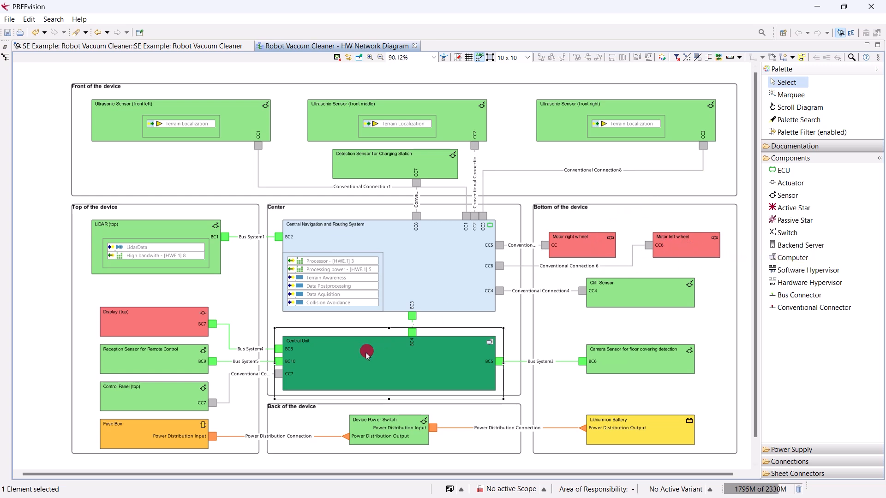
left_click(157, 398)
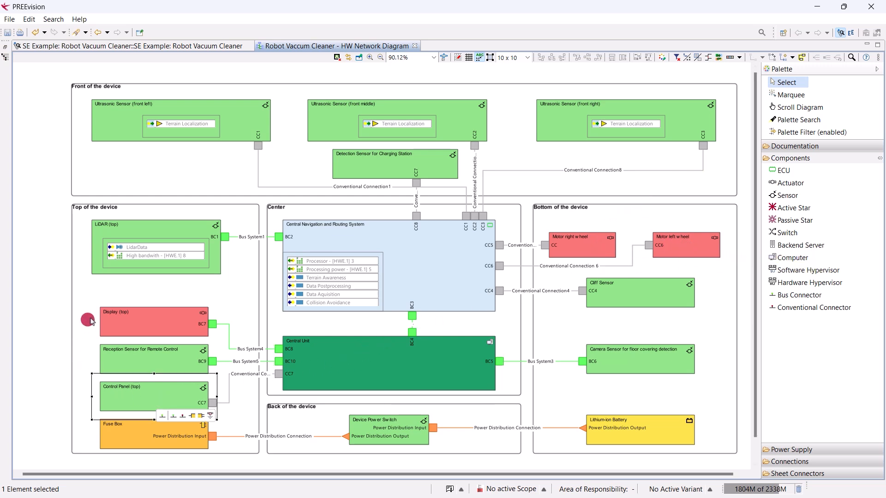
left_click(115, 325)
left_click(107, 363)
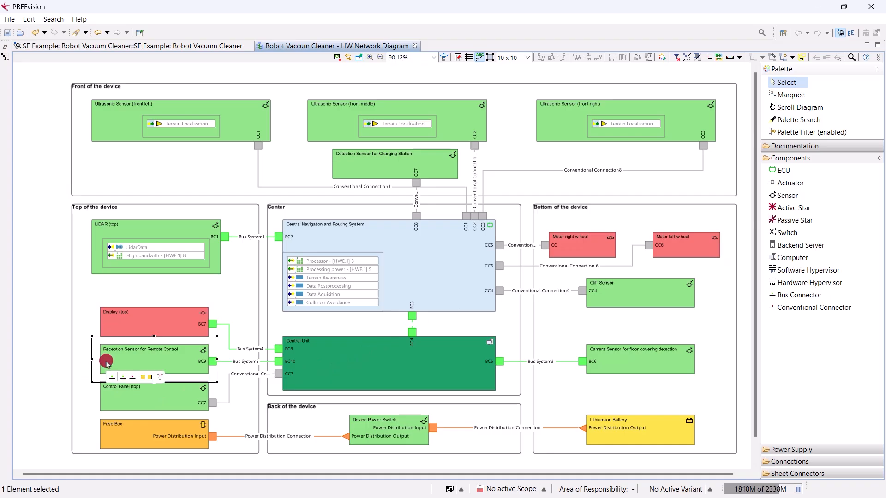
left_click(402, 352)
left_click(658, 365)
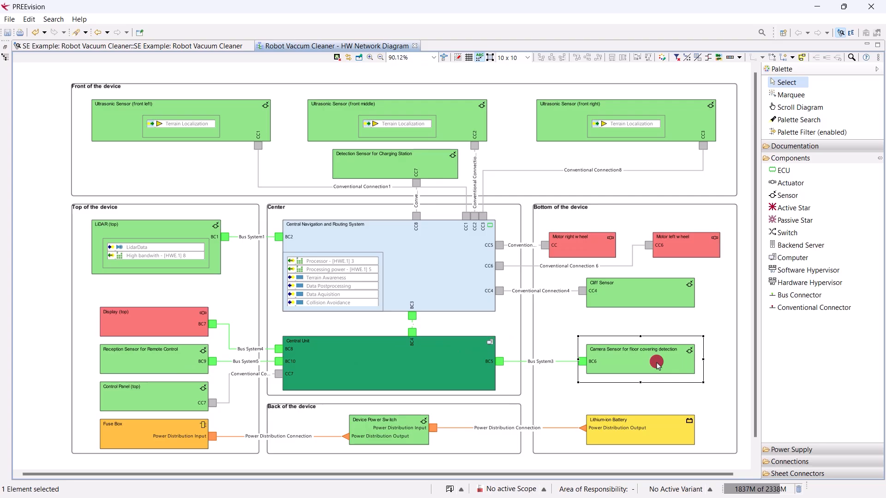
left_click(784, 449)
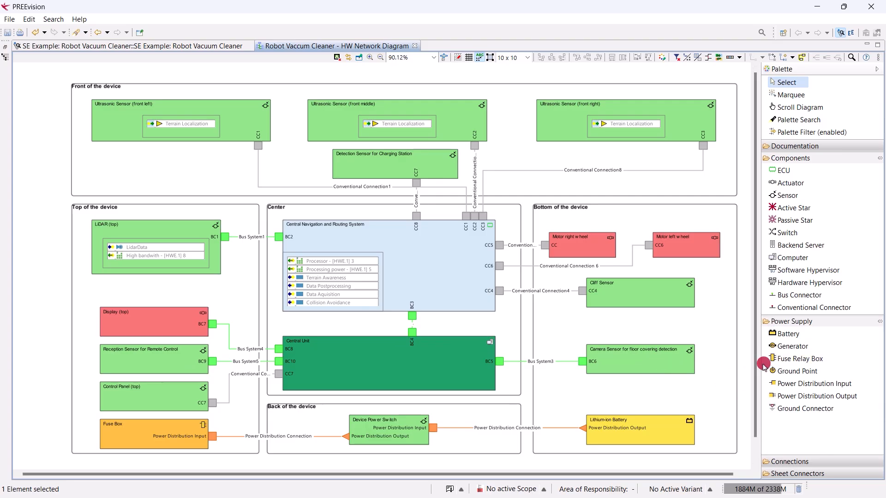
left_click(653, 430)
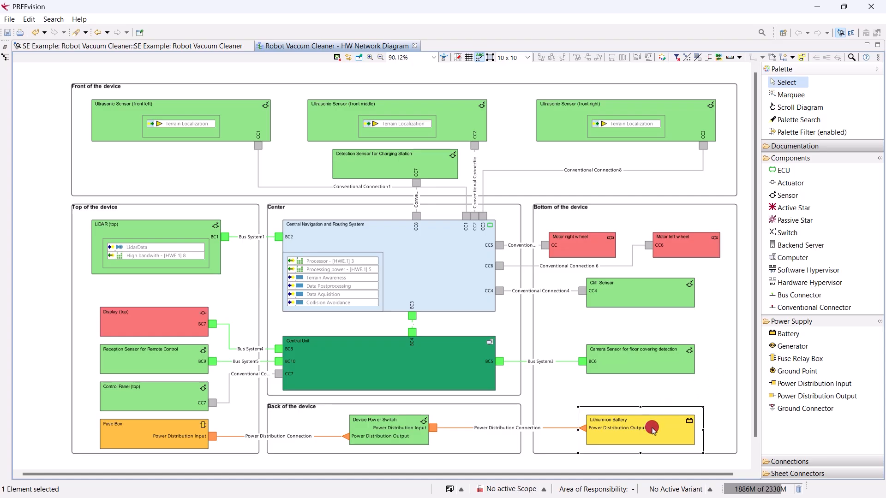
left_click(146, 433)
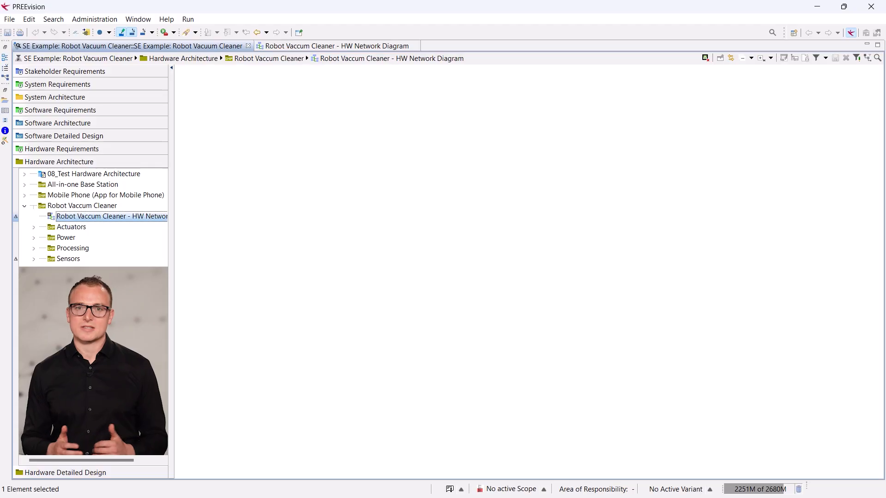
Open the Robot Vacuum Cleaner's link to logical architecture and examine the Terrain Localization and Intruder Localization links
left_click(110, 207)
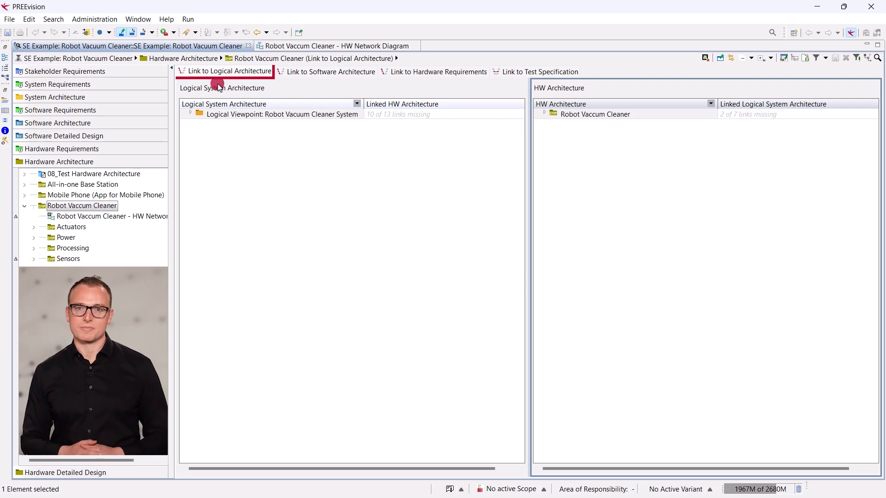
left_click(227, 72)
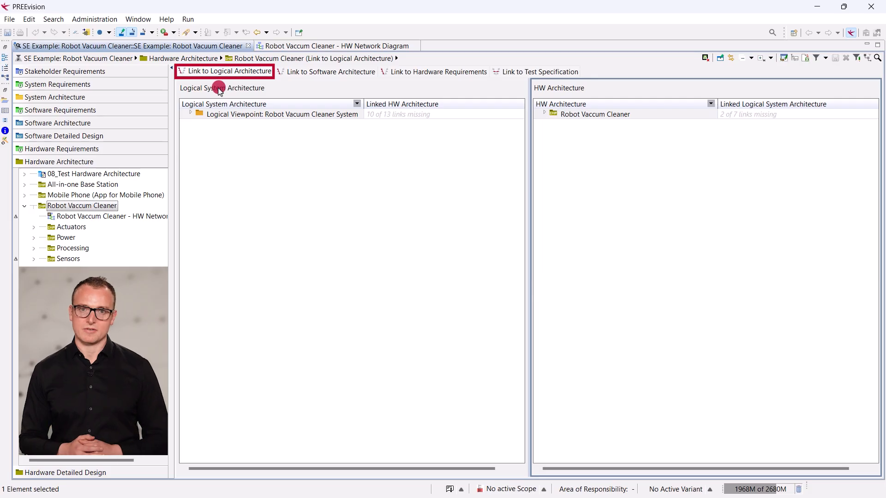
left_click(190, 113)
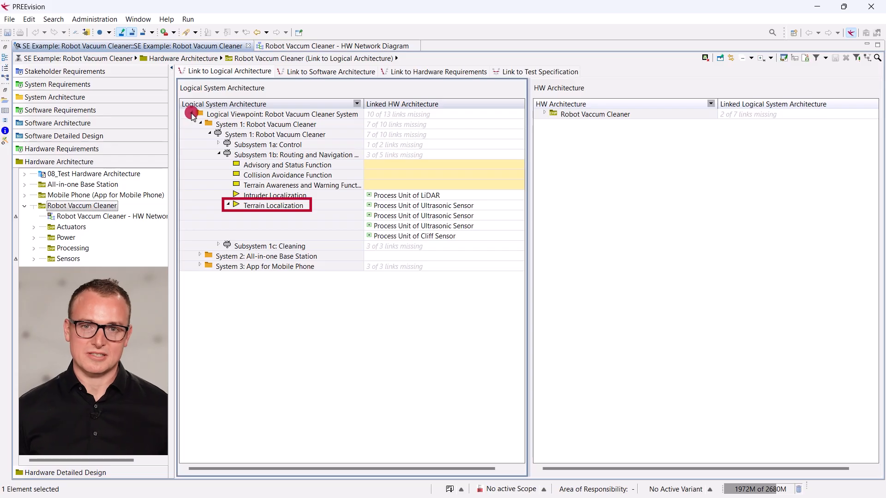
left_click(259, 206)
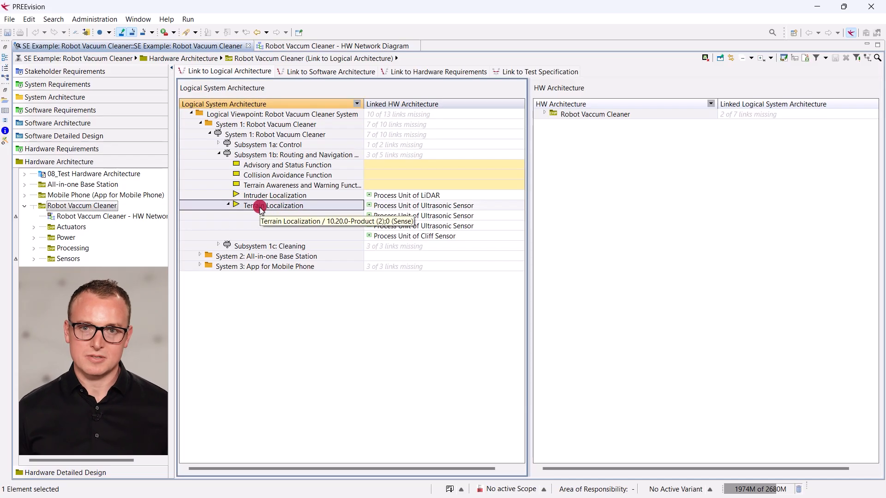
left_click(386, 206)
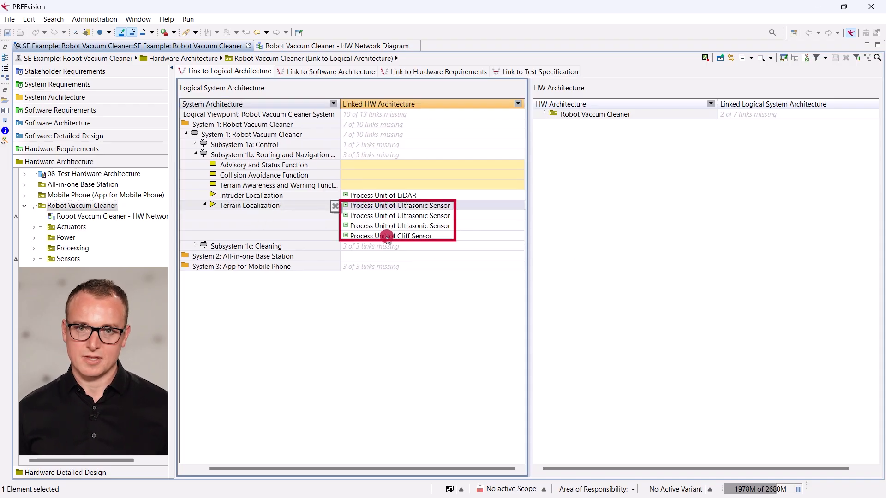
left_click(354, 196)
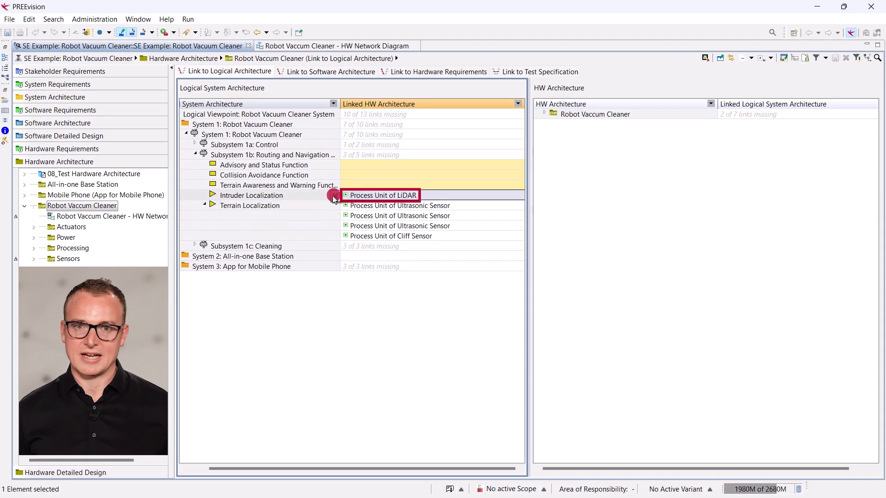
left_click(289, 196)
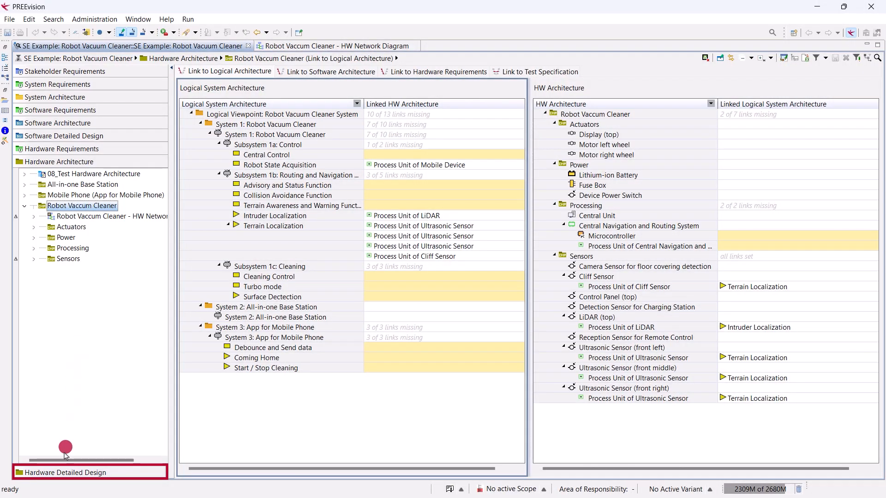
Open the Central Navigation and Routing System diagram under Hardware Detailed Design and browse its Contents and Connectors palette
left_click(65, 472)
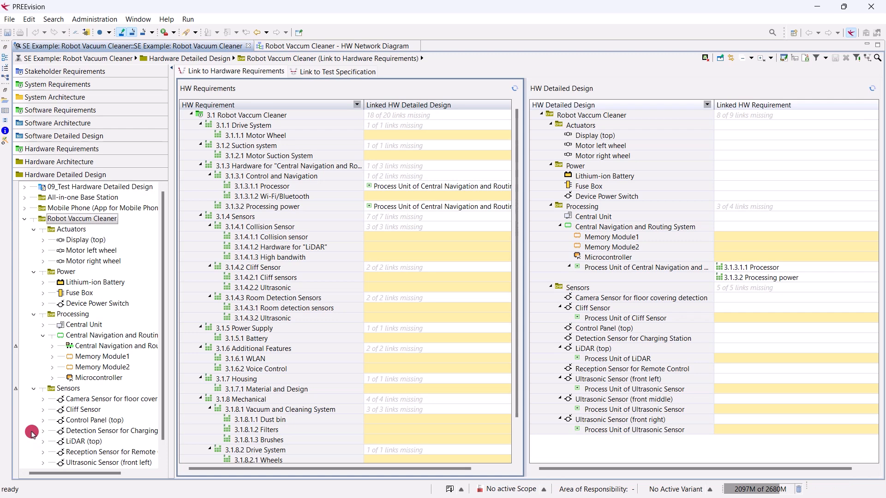
double_click(99, 347)
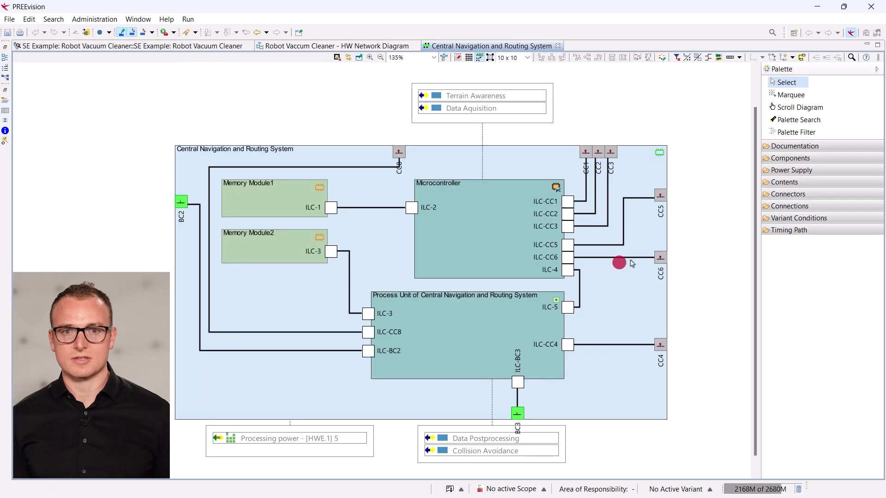
left_click(784, 182)
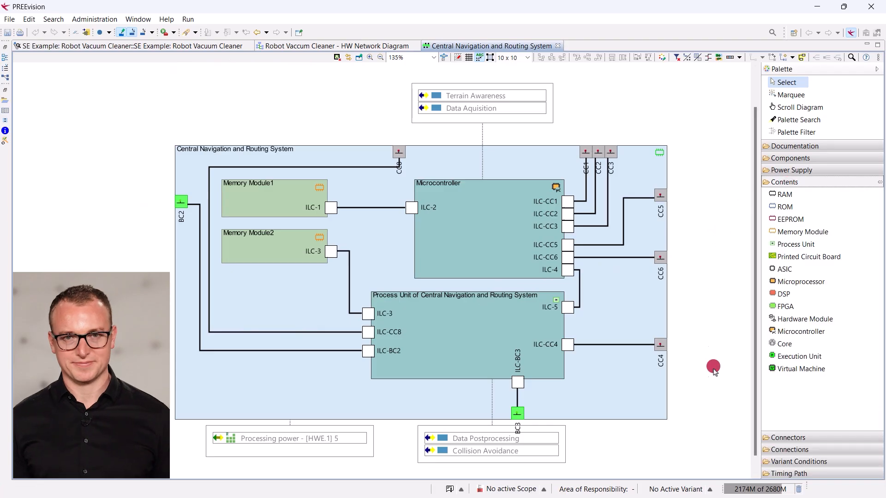
left_click(787, 437)
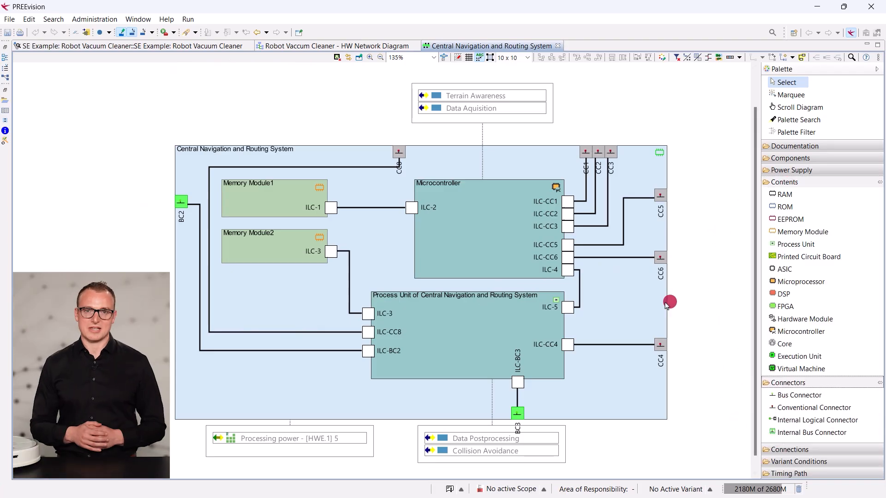
Select the microcontroller, process unit, memory modules and connectors to examine them, then show both diagrams side by side
left_click(450, 221)
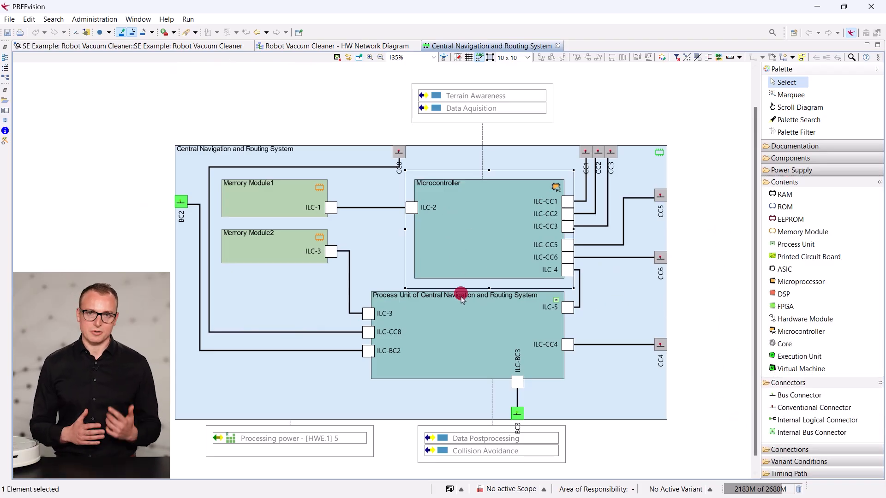
left_click(462, 325)
left_click(292, 208)
left_click(287, 251)
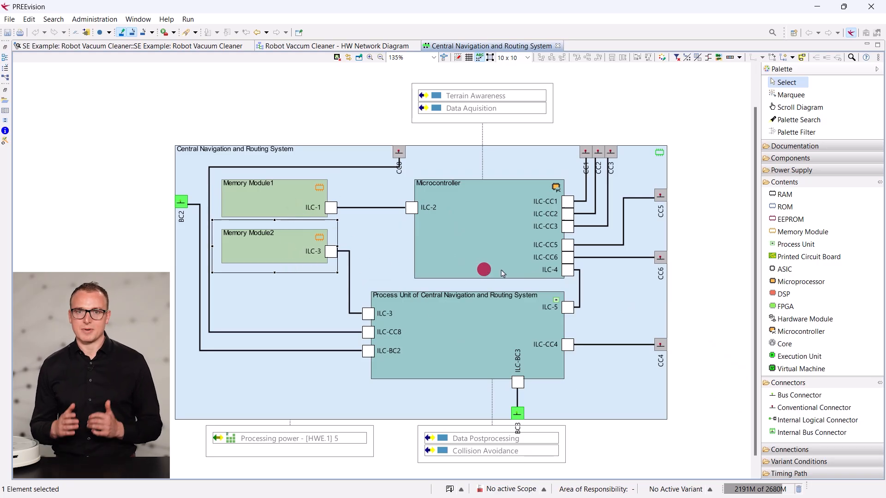
left_click(660, 257)
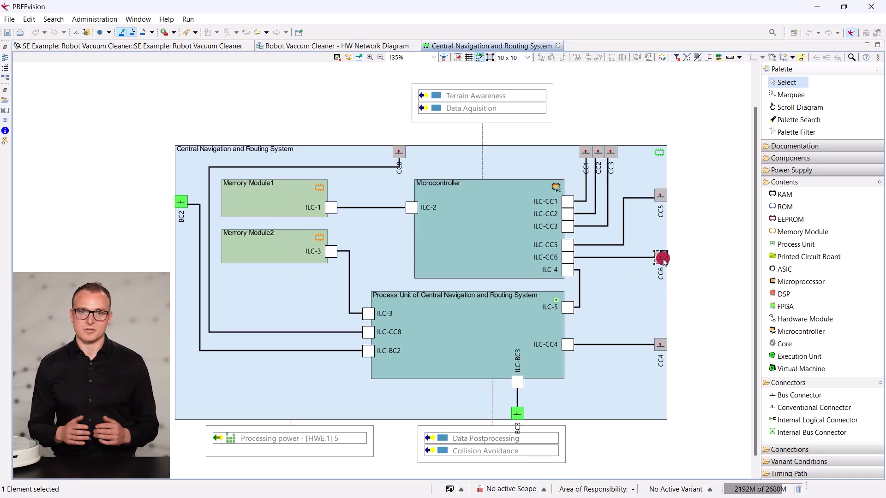
left_click(518, 414)
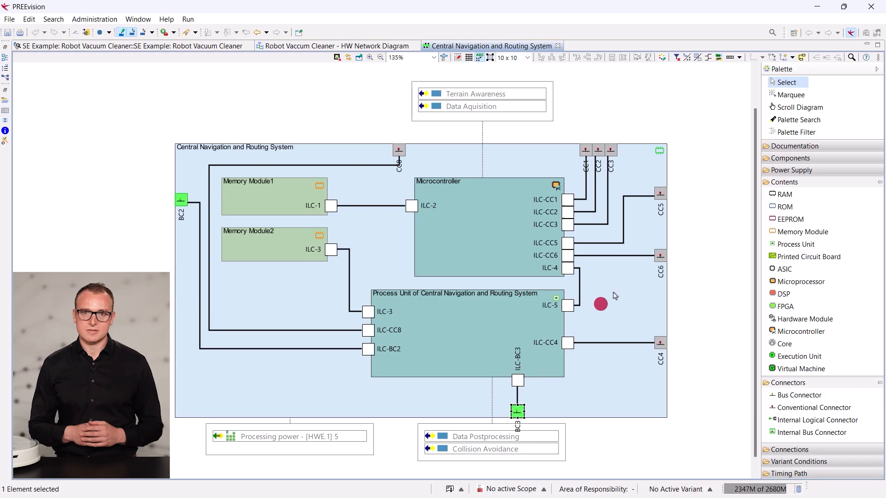
left_click(876, 70)
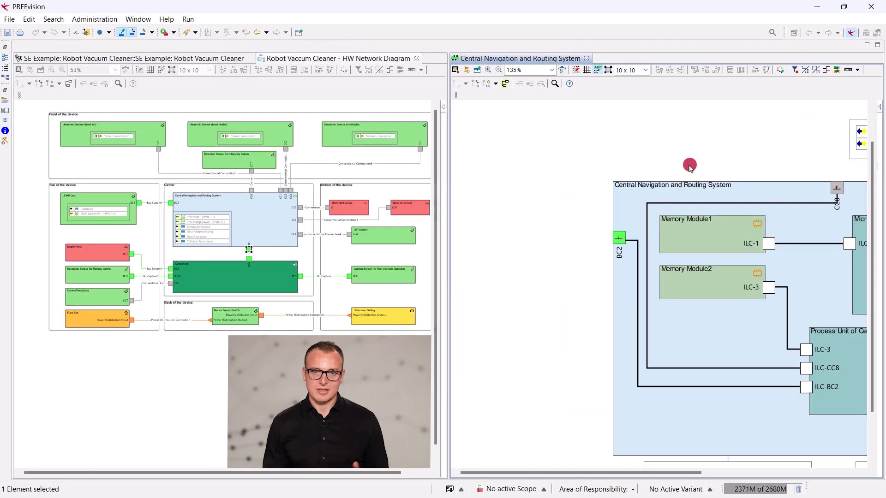
Fit both diagrams to their windows and select the Central Navigation and Routing System block and its ports in each to compare them
left_click(84, 116)
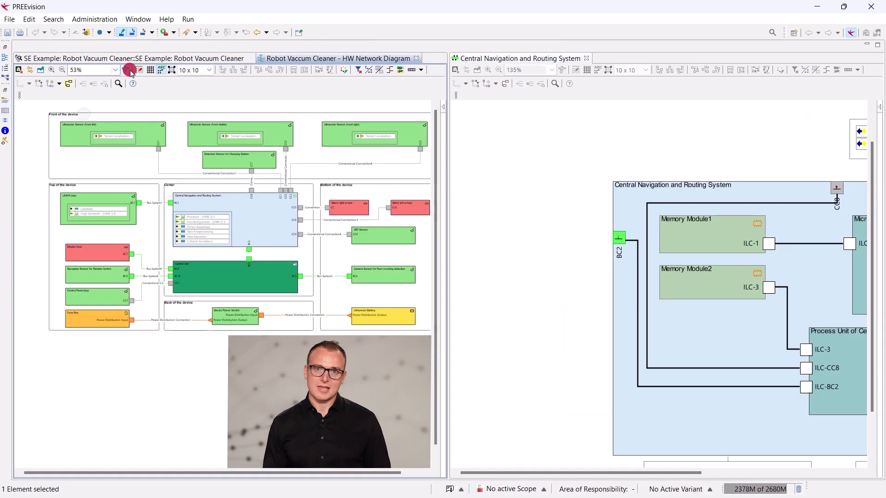
left_click(129, 72)
left_click(529, 126)
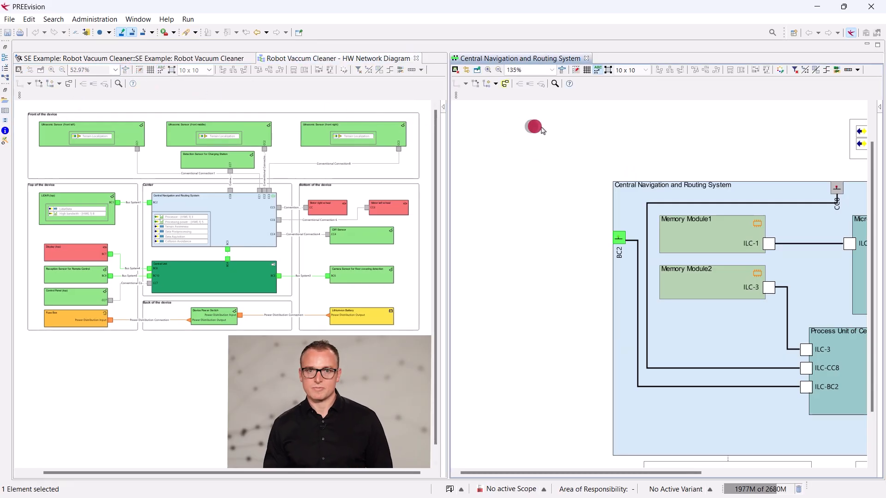
left_click(560, 71)
left_click(433, 148)
left_click(252, 203)
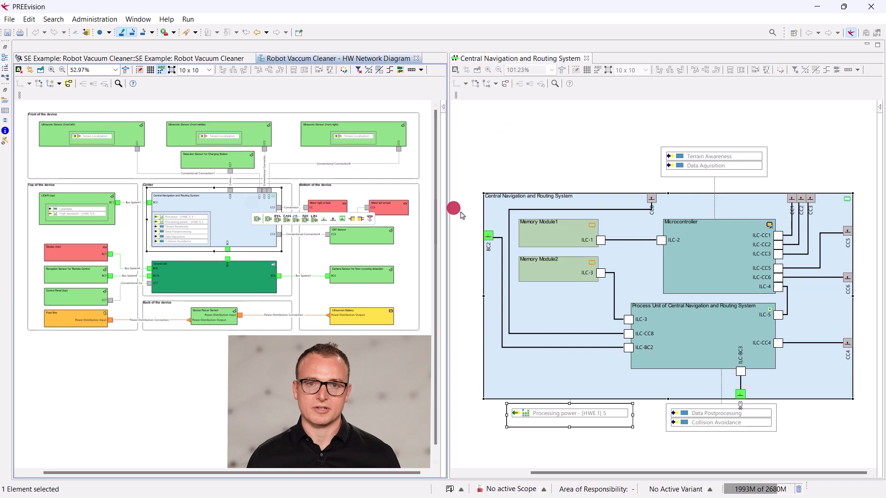
left_click(230, 190)
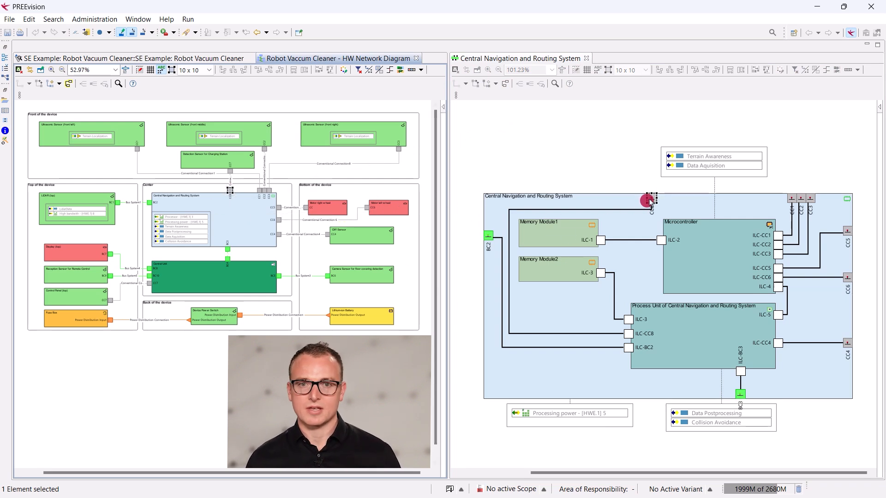
left_click(149, 203)
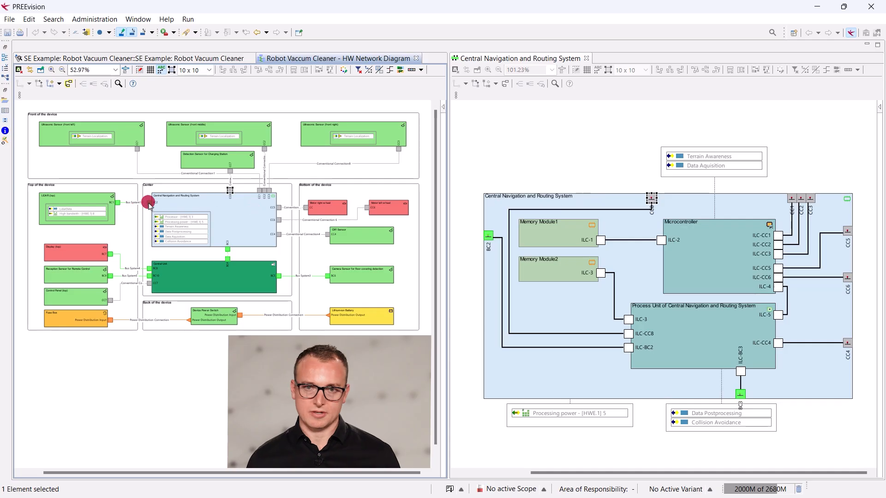
left_click(492, 231)
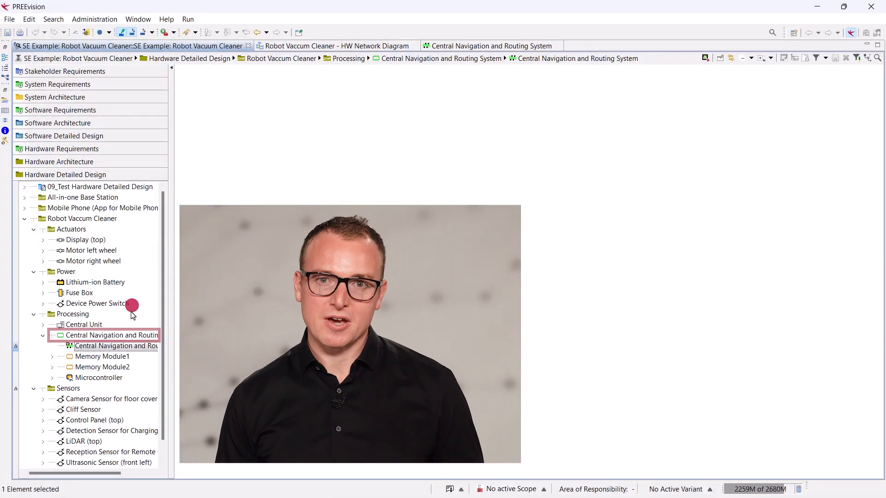
Open the Central Navigation and Routing System's link to hardware requirements and expand it to examine the process unit's linked requirements
left_click(127, 336)
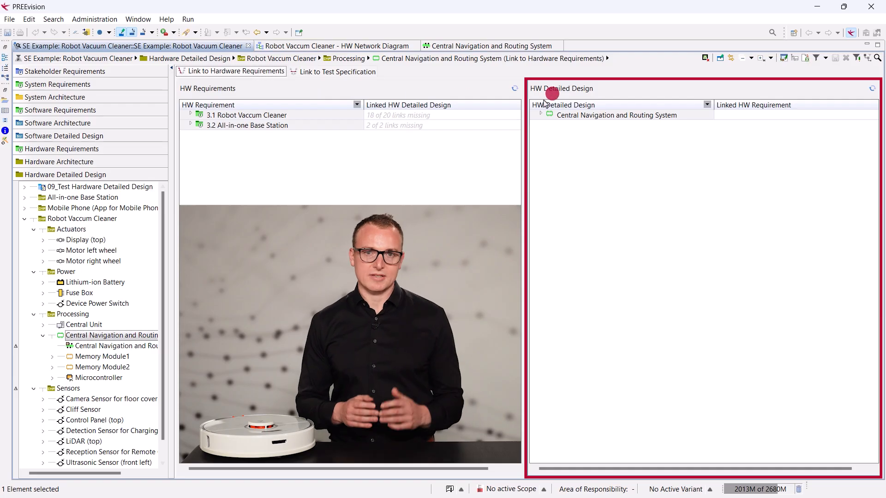
left_click(540, 114)
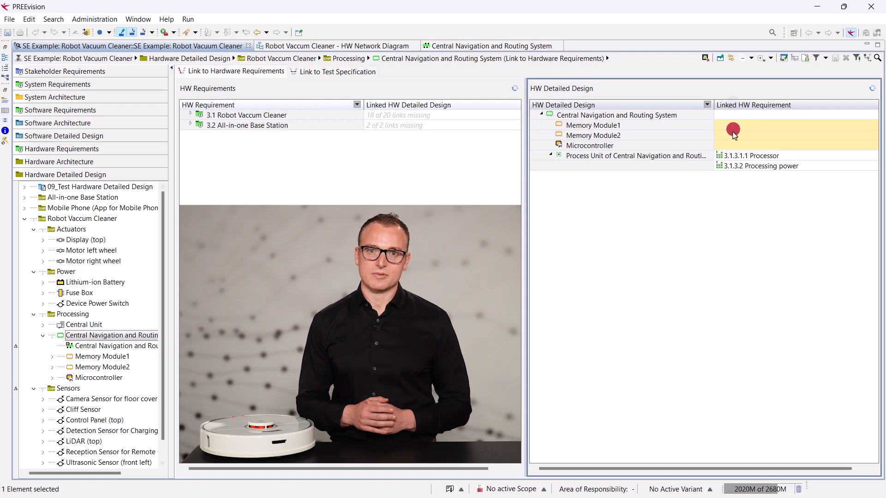
left_click(732, 155)
left_click(694, 169)
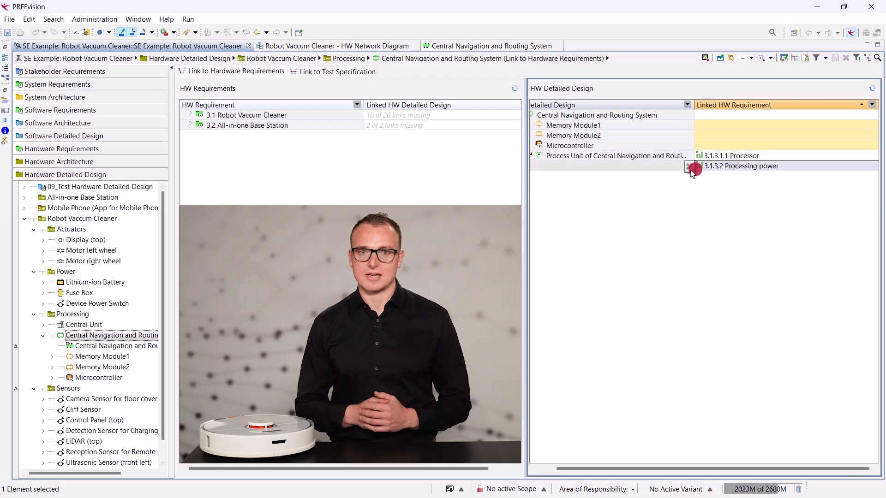
left_click(620, 159)
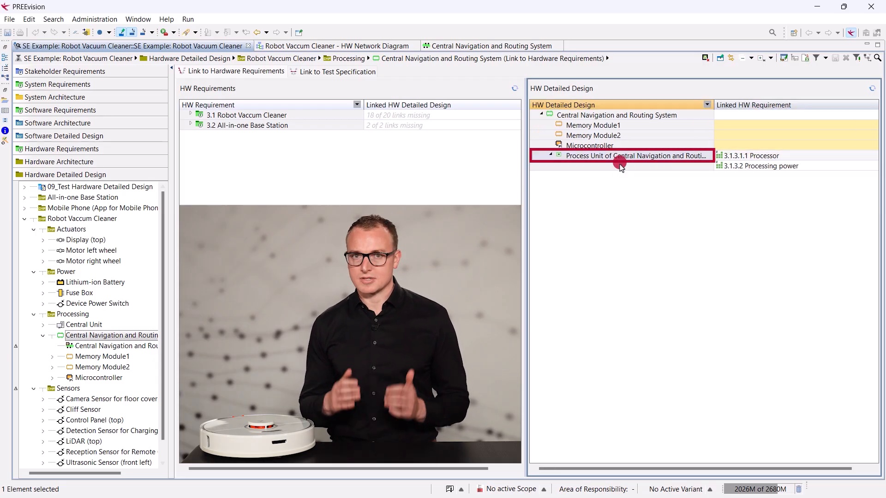